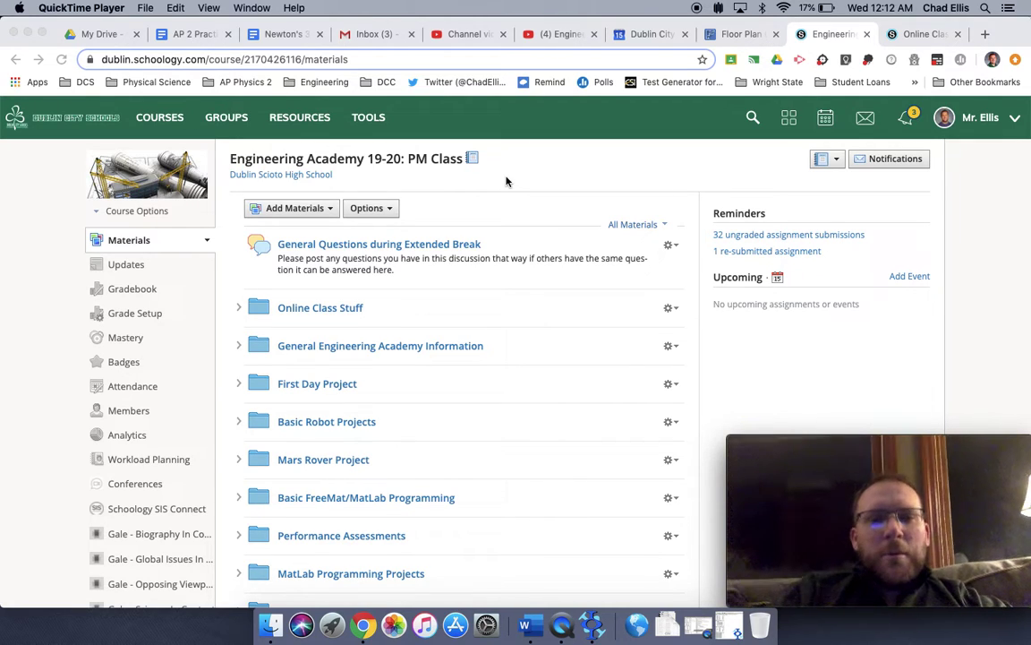
Step: Open the Voting Systems folder inside Online Class Stuff
scroll(312, 312, "down", 1)
scroll(313, 300, "down", 2)
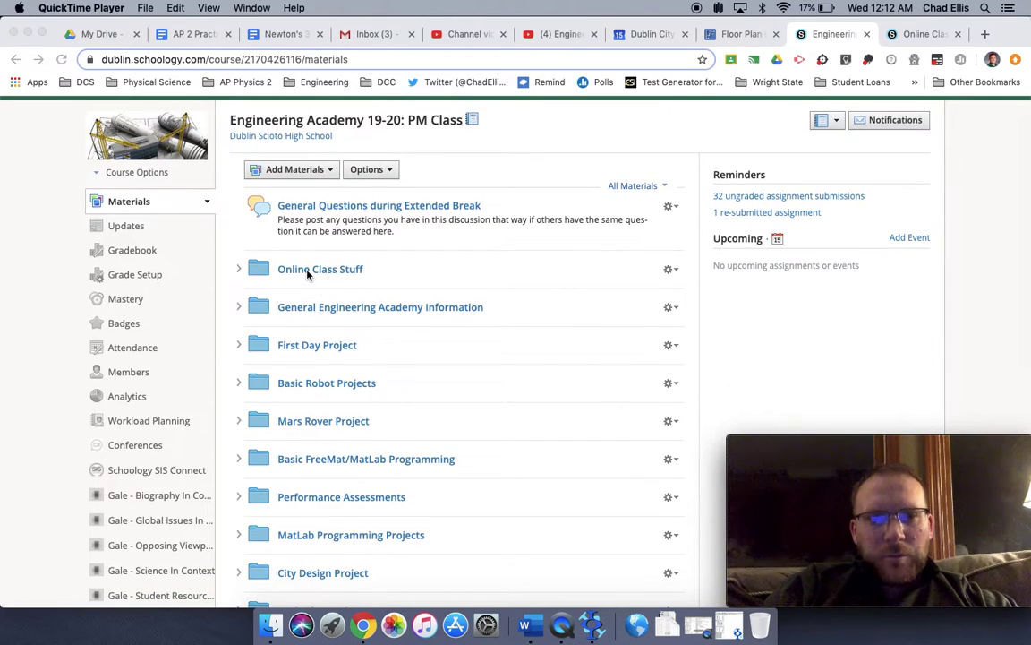
left_click(300, 273)
left_click(300, 274)
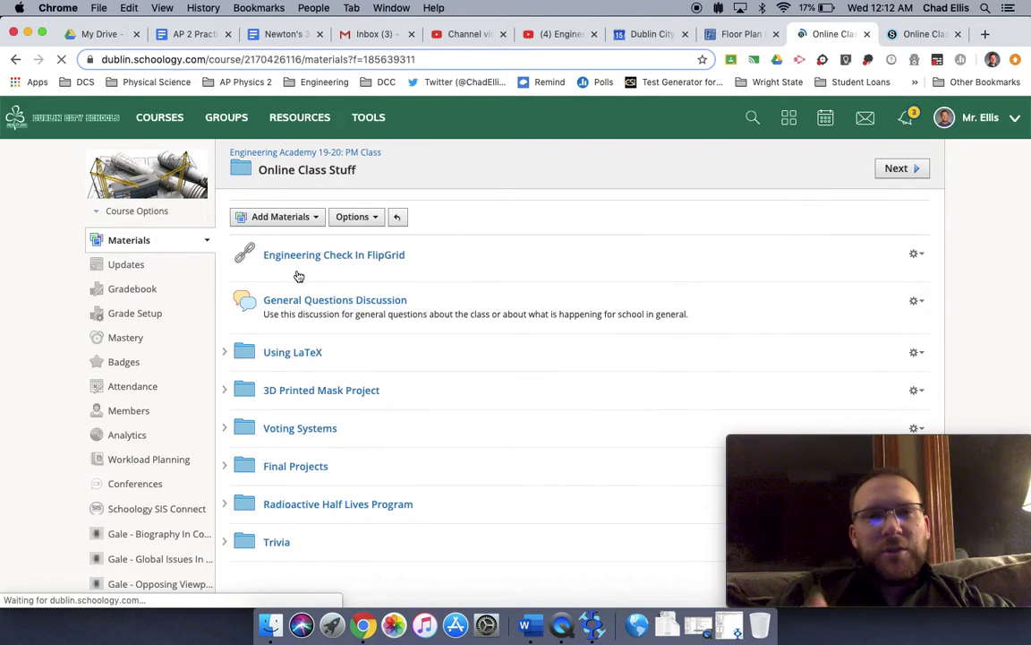
scroll(348, 244, "down", 1)
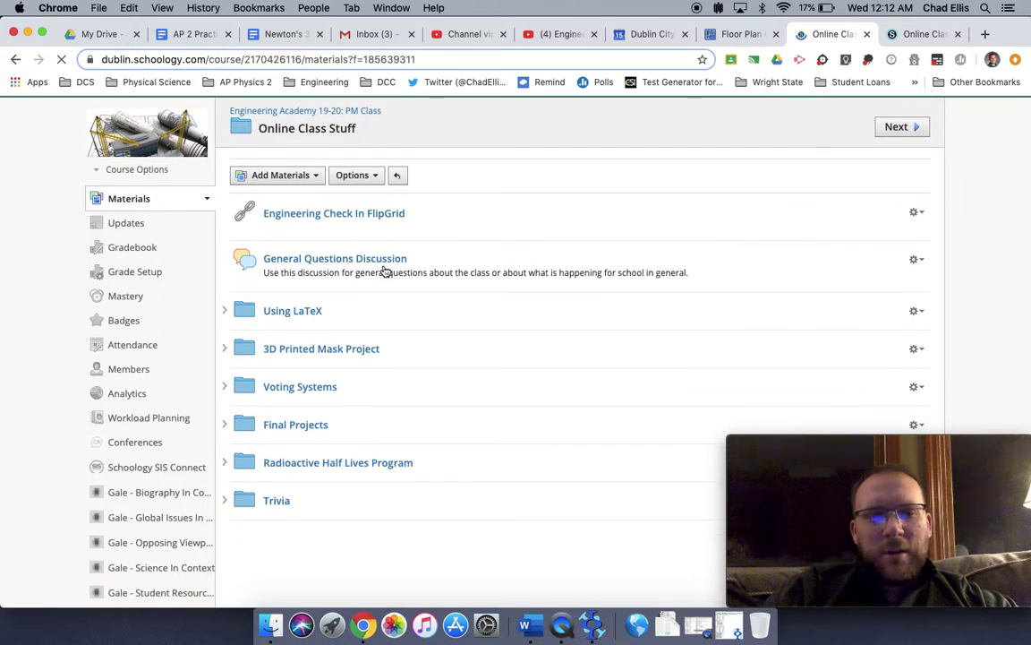
left_click(307, 388)
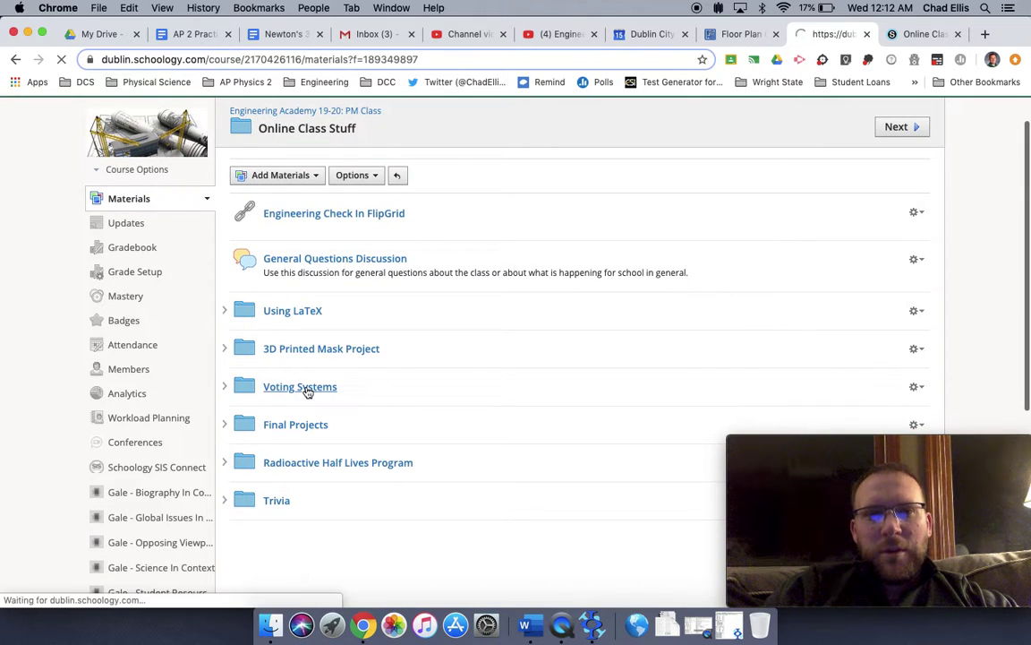
Step: Browse the ranked-choice voting materials, then return to the Online Class Stuff folder
scroll(456, 345, "down", 8)
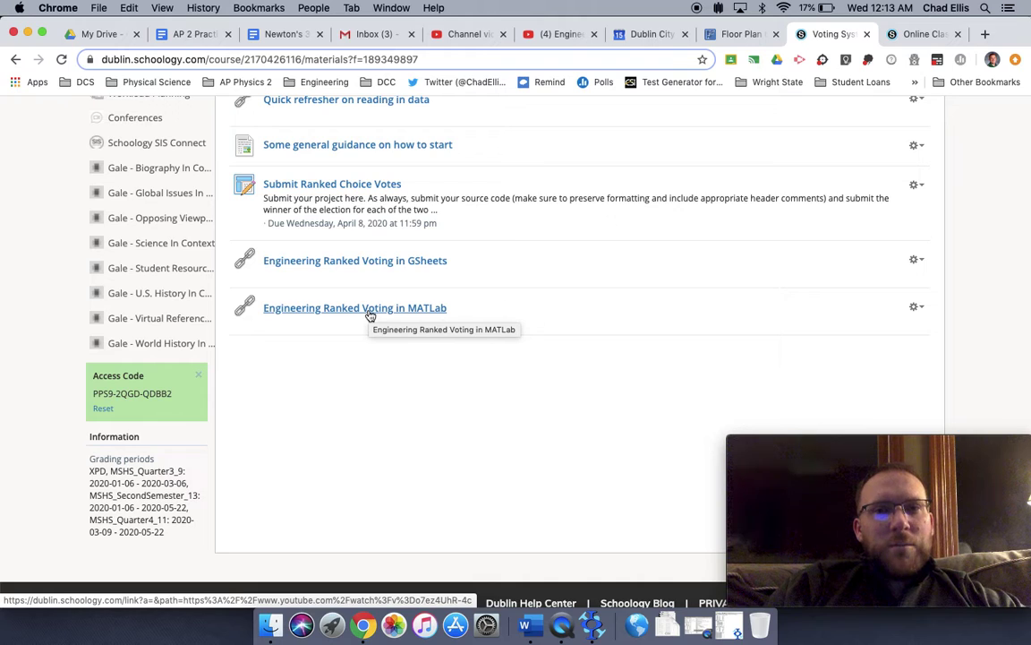
scroll(369, 315, "up", 6)
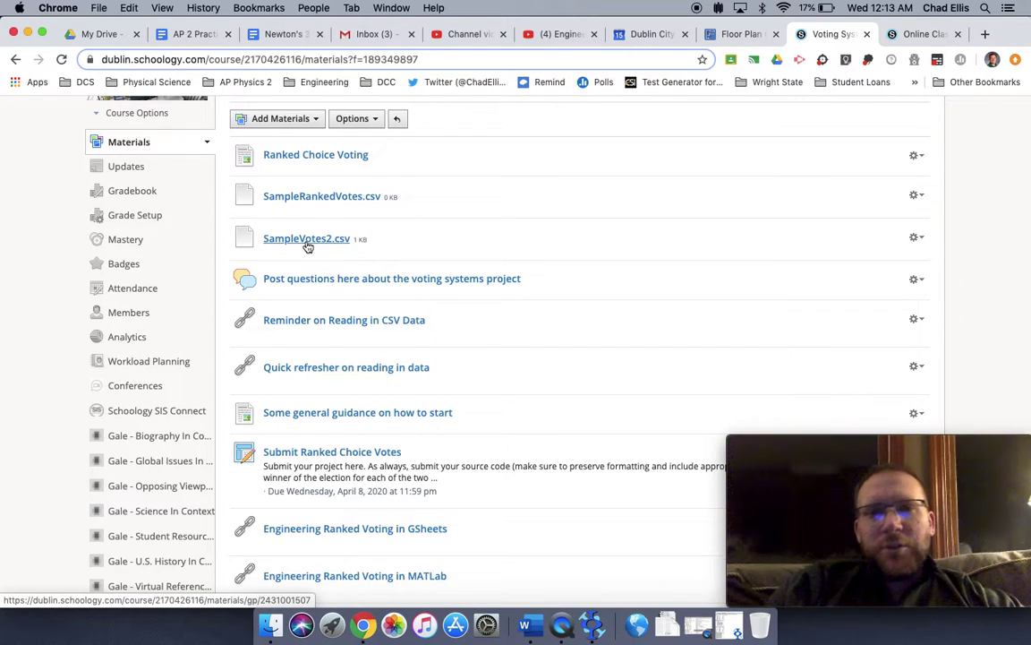
scroll(307, 245, "down", 1)
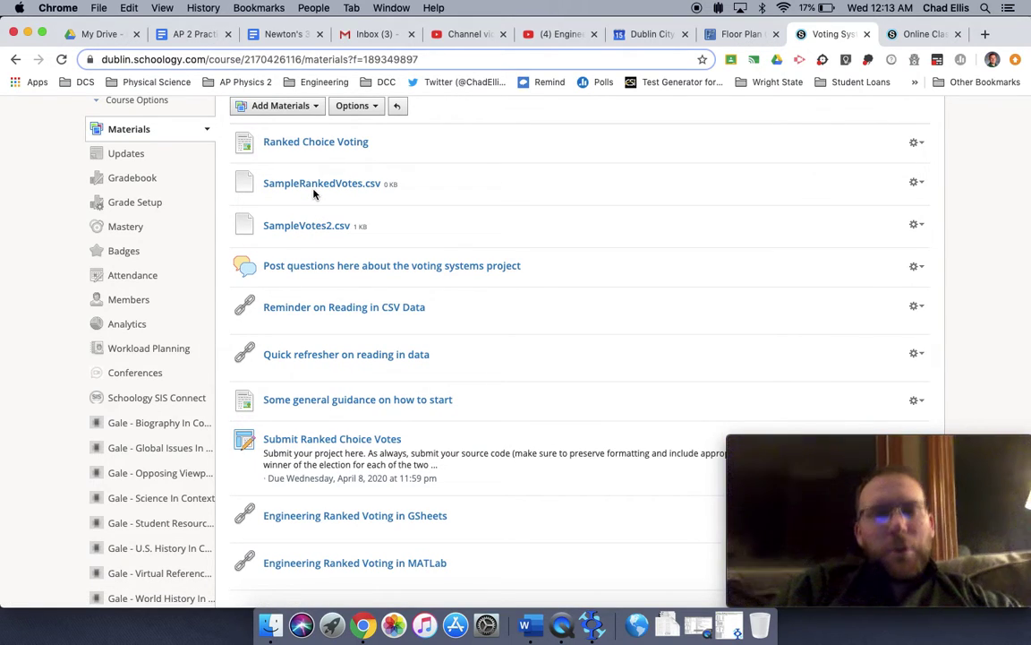
scroll(313, 193, "down", 2)
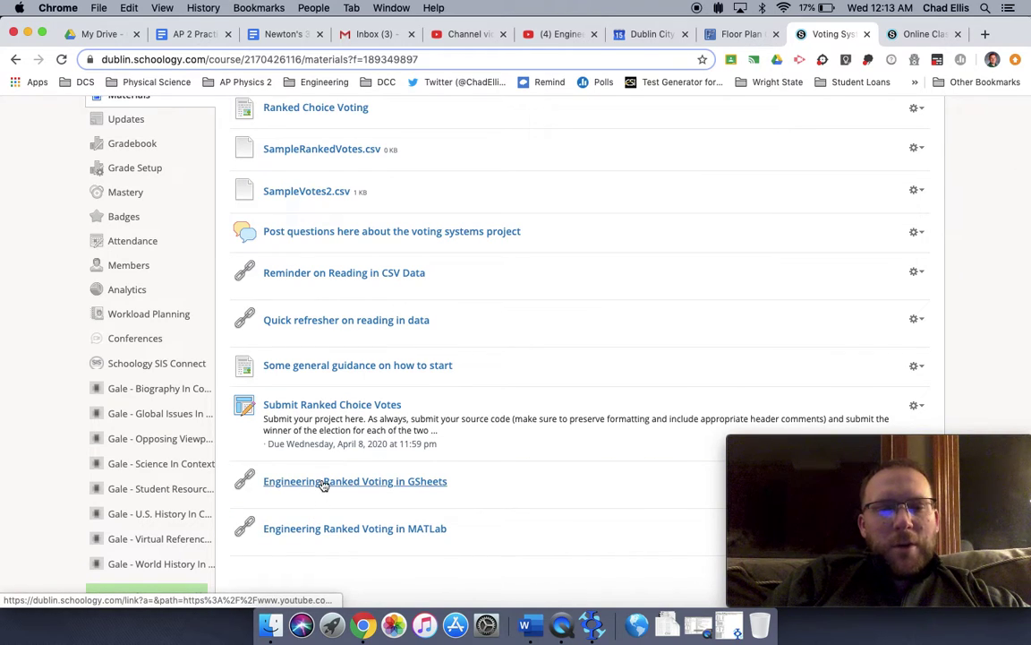
scroll(324, 484, "up", 1)
scroll(324, 485, "up", 7)
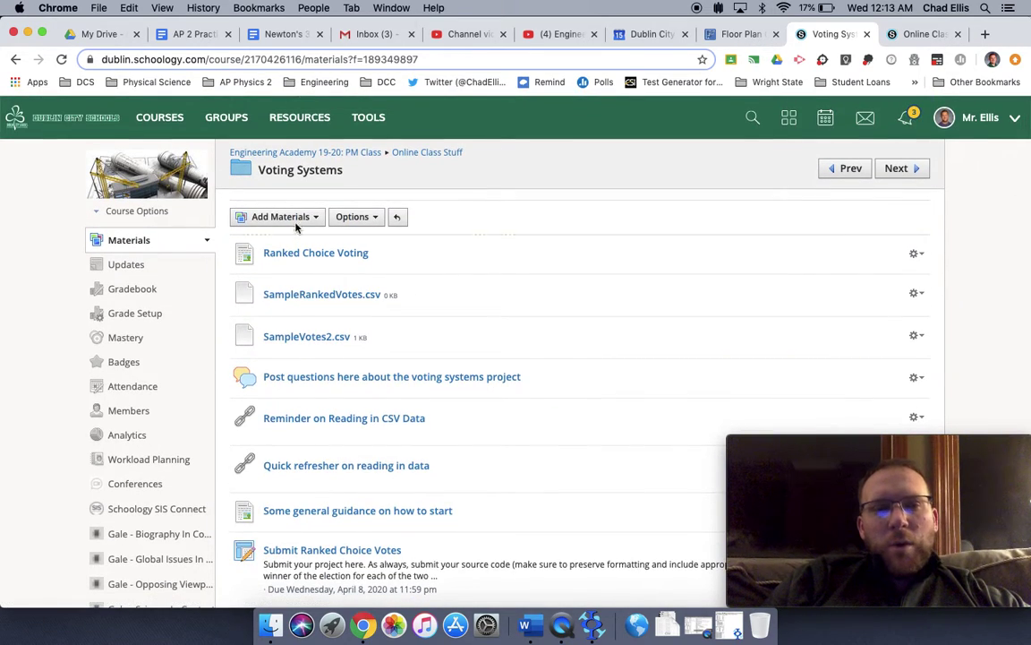
left_click(405, 155)
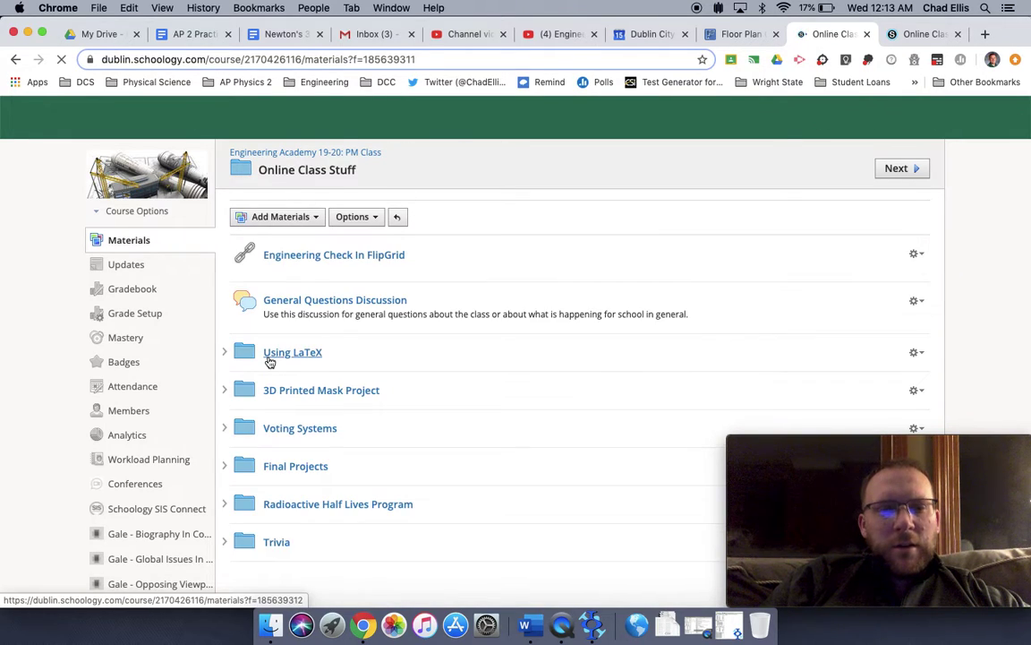
Step: Open the Radioactive Half Lives Program folder from Online Class Stuff
scroll(269, 361, "down", 2)
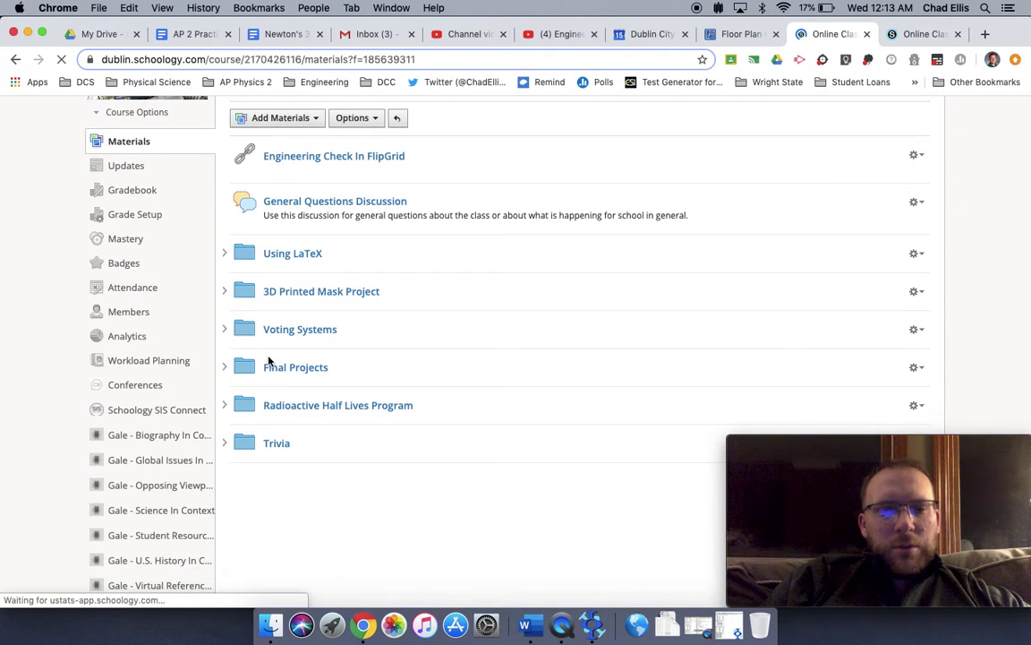
left_click(290, 408)
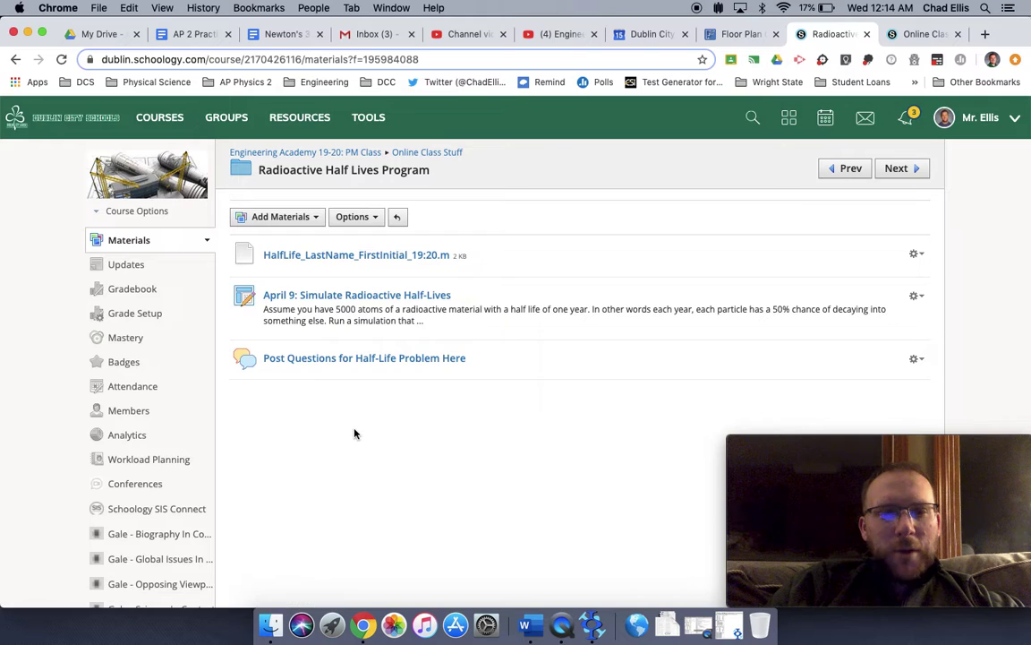
Step: Open the April 9: Simulate Radioactive Half-Lives assignment and briefly highlight its four questions
left_click(337, 296)
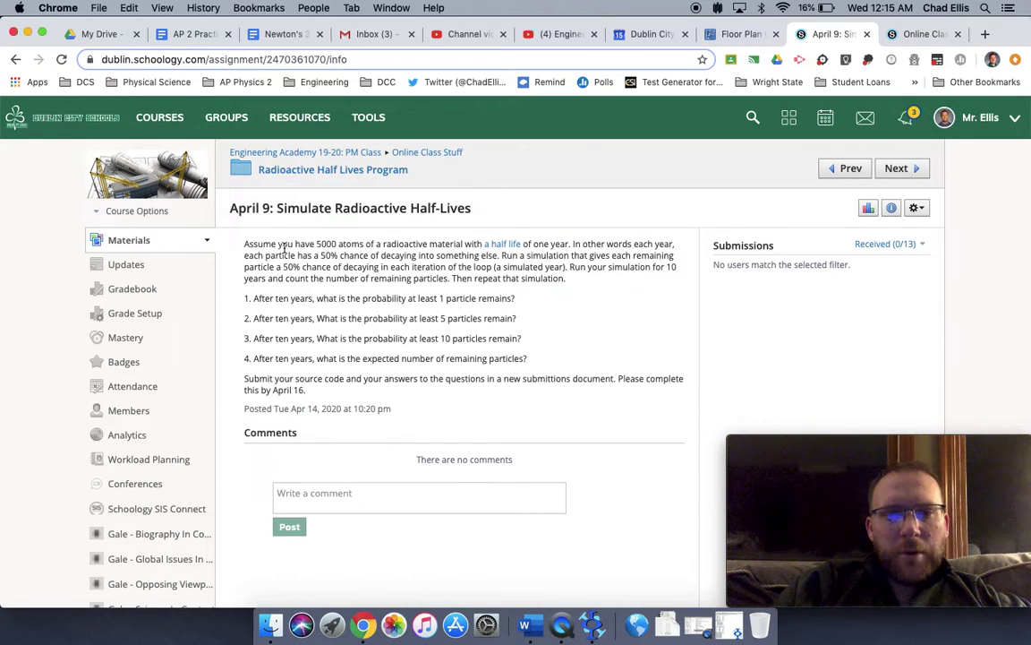
left_click_drag(253, 298, 532, 361)
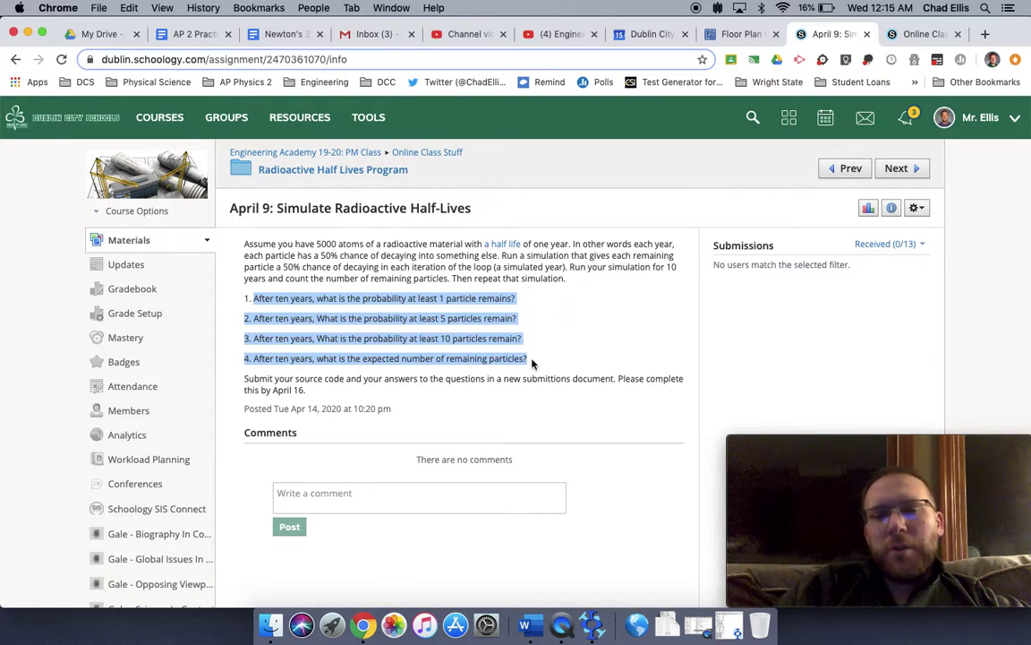
left_click(532, 362)
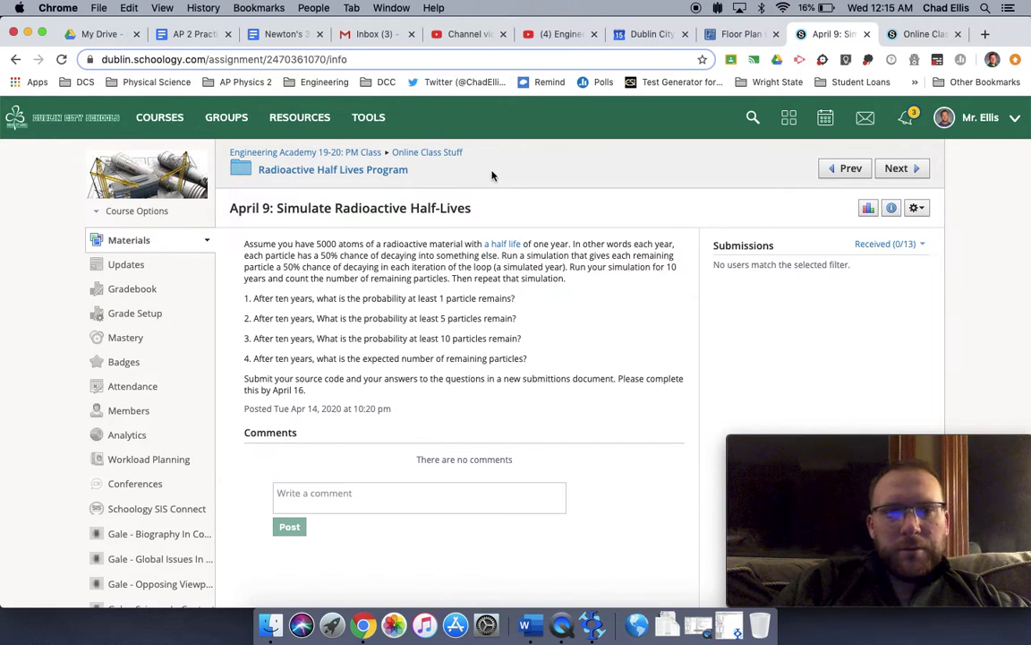
left_click(590, 626)
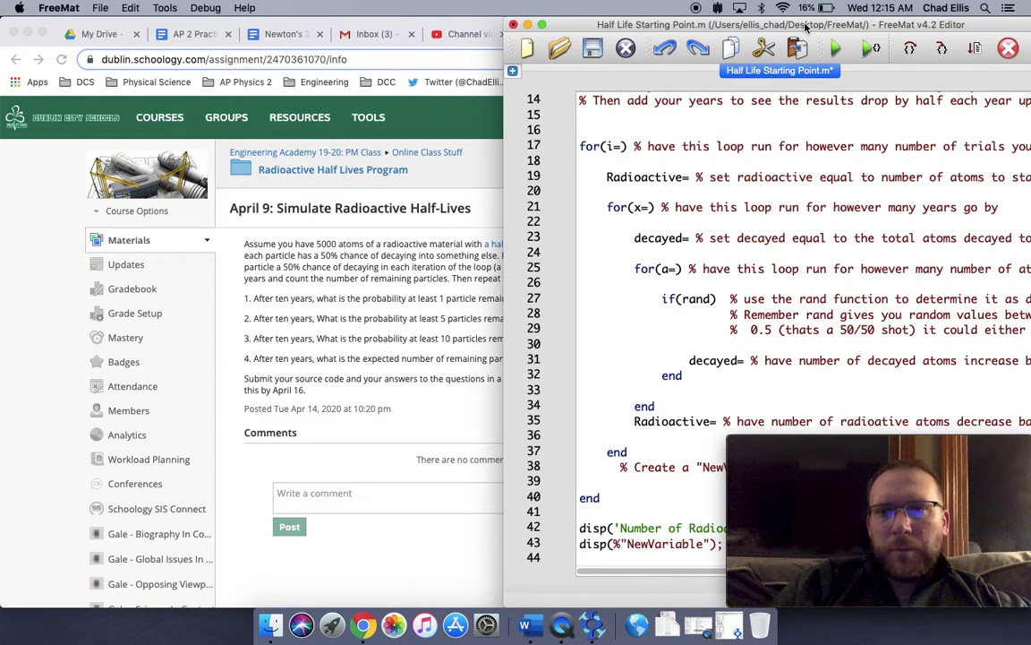
left_click_drag(792, 24, 287, 25)
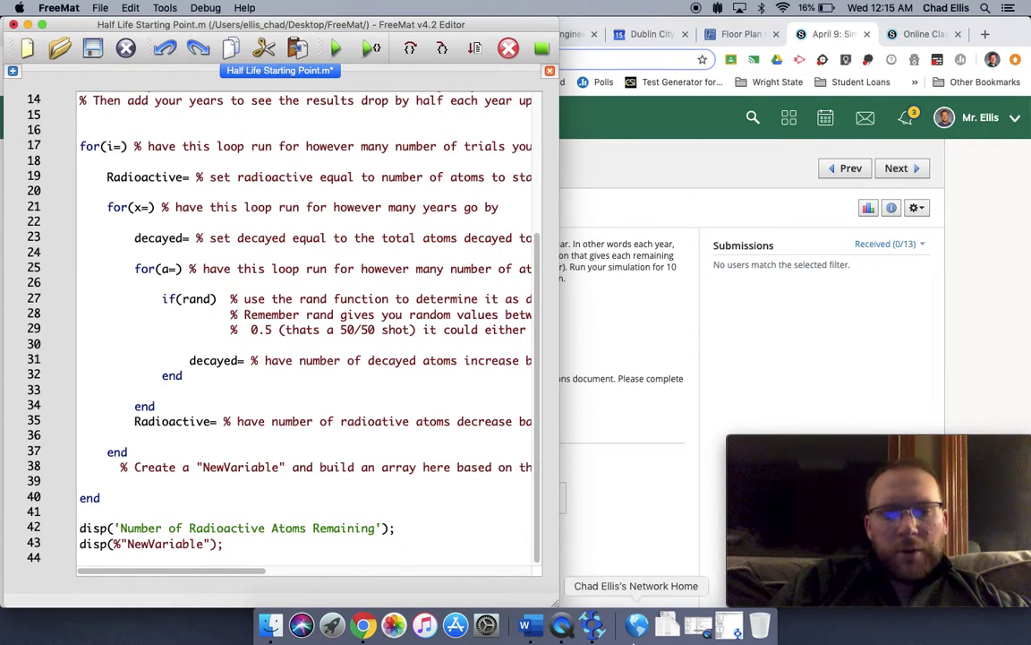
left_click_drag(559, 607, 750, 606)
scroll(397, 245, "right", 6)
scroll(396, 246, "up", 1)
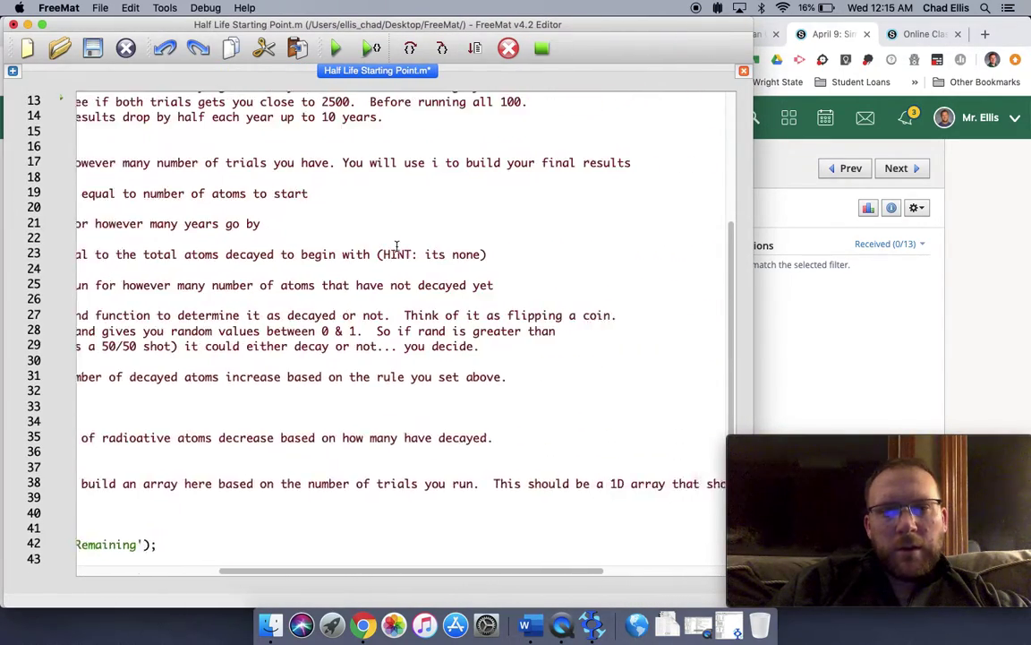
scroll(396, 247, "left", 2)
scroll(396, 249, "left", 4)
scroll(396, 249, "up", 5)
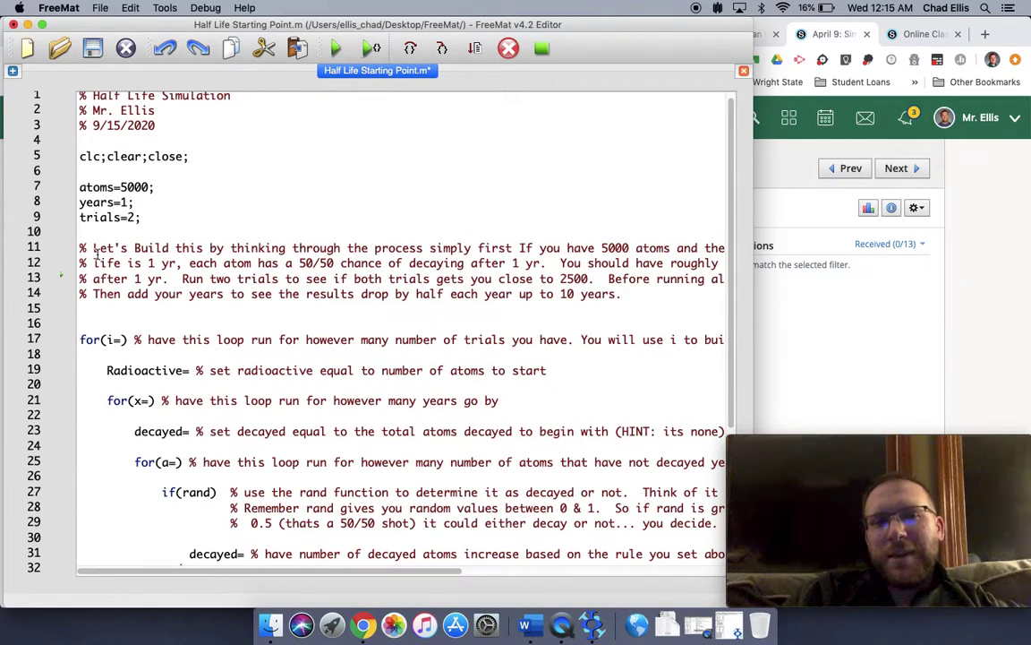
left_click_drag(119, 188, 150, 188)
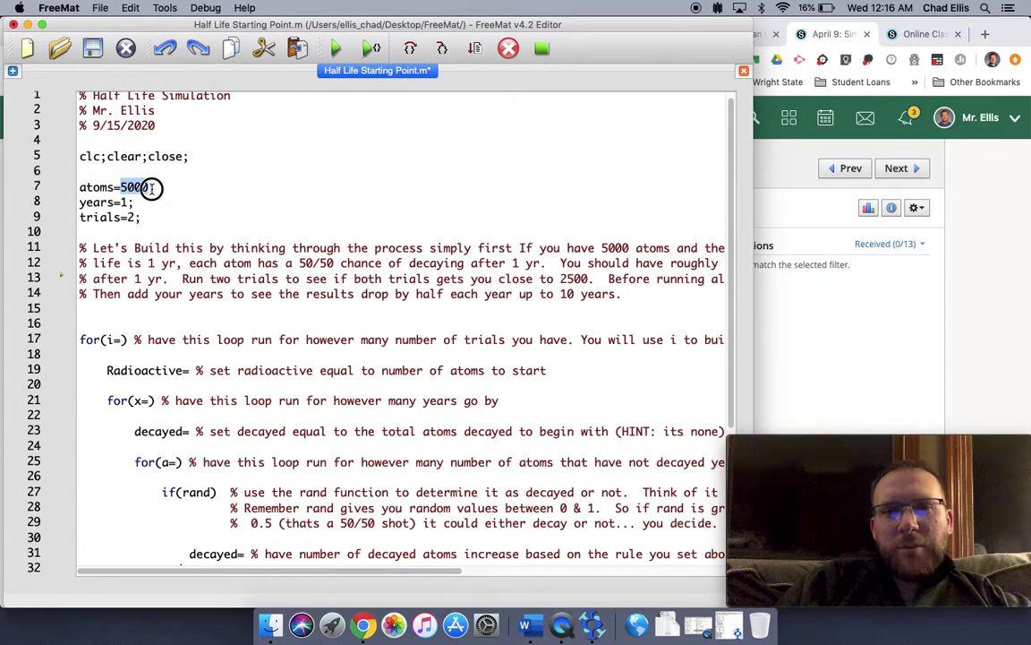
left_click(127, 201)
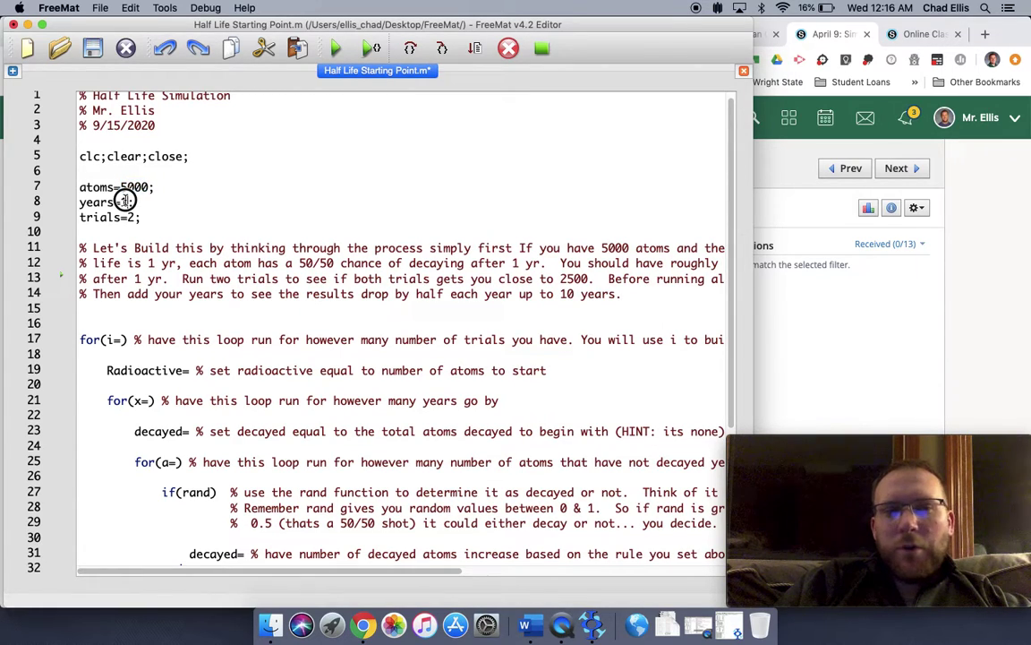
double_click(125, 202)
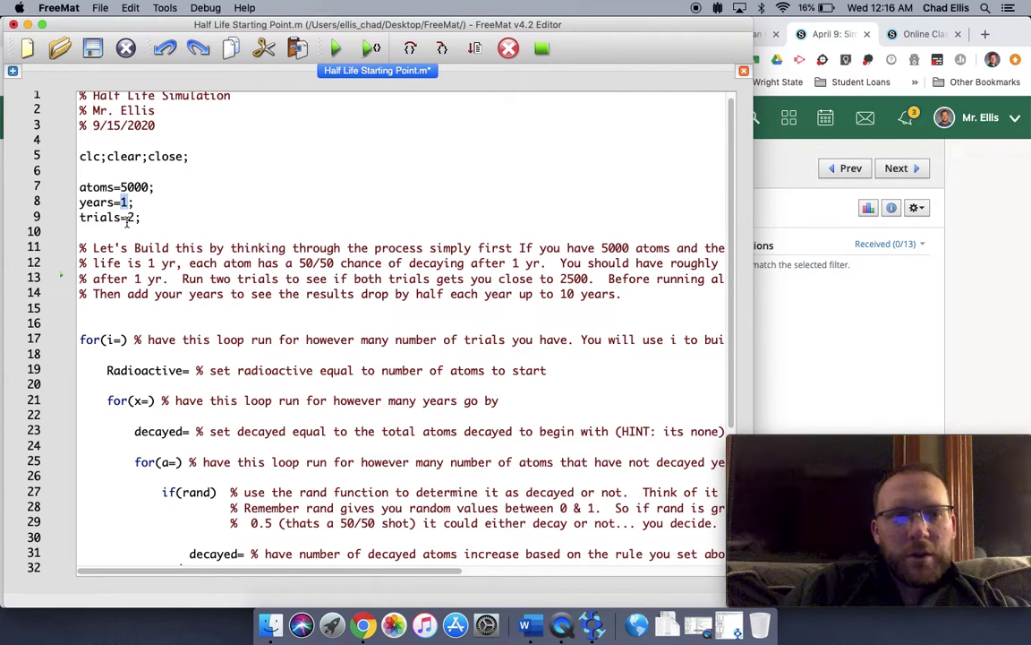
double_click(134, 217)
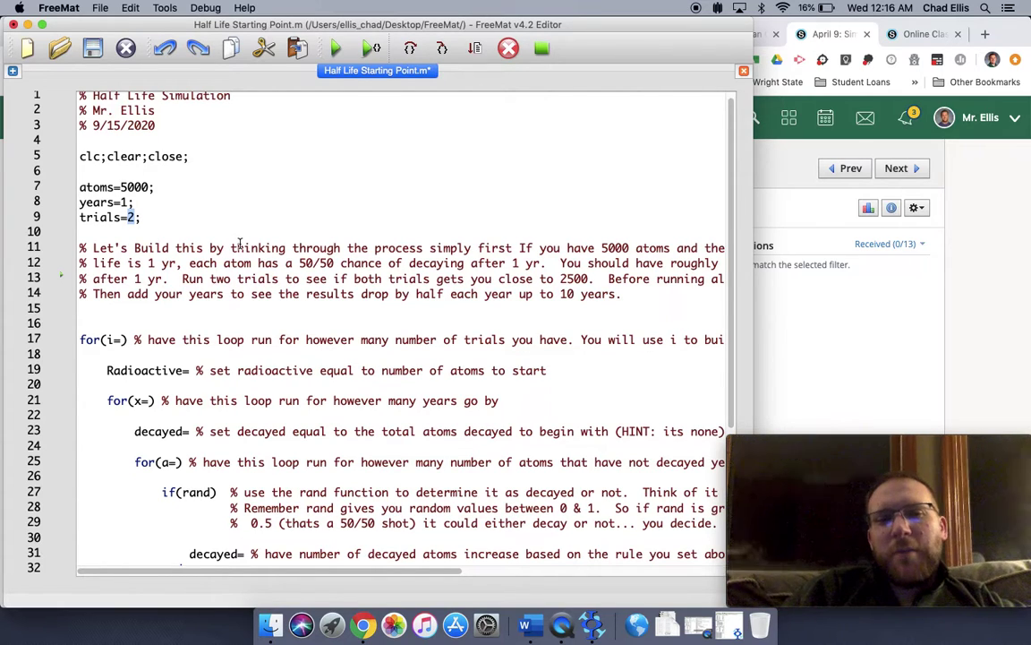
left_click(129, 202)
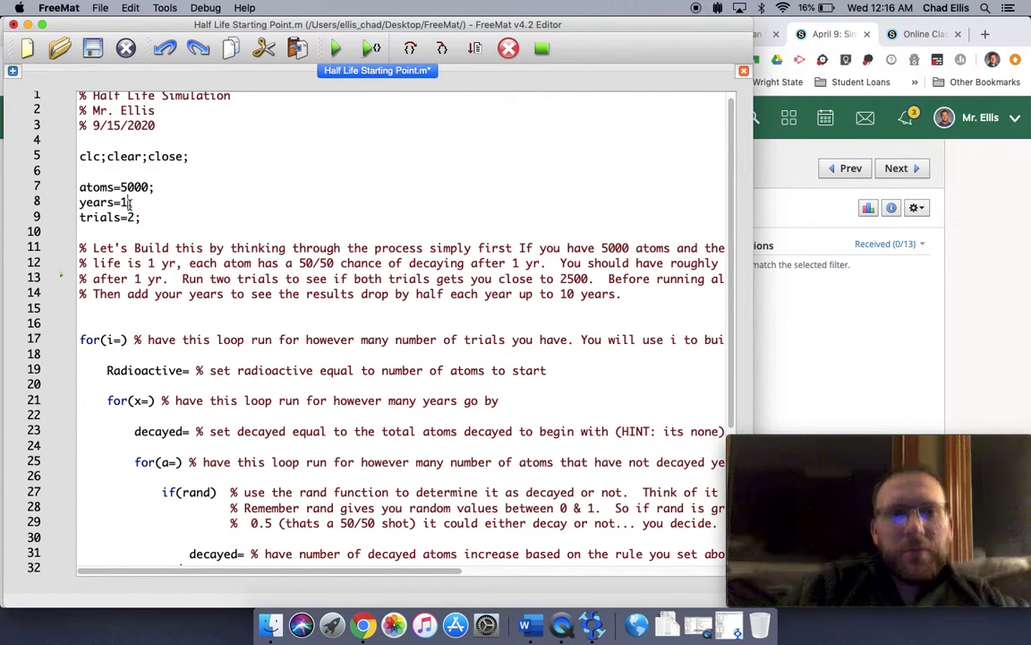
type("0")
key("BackSpace")
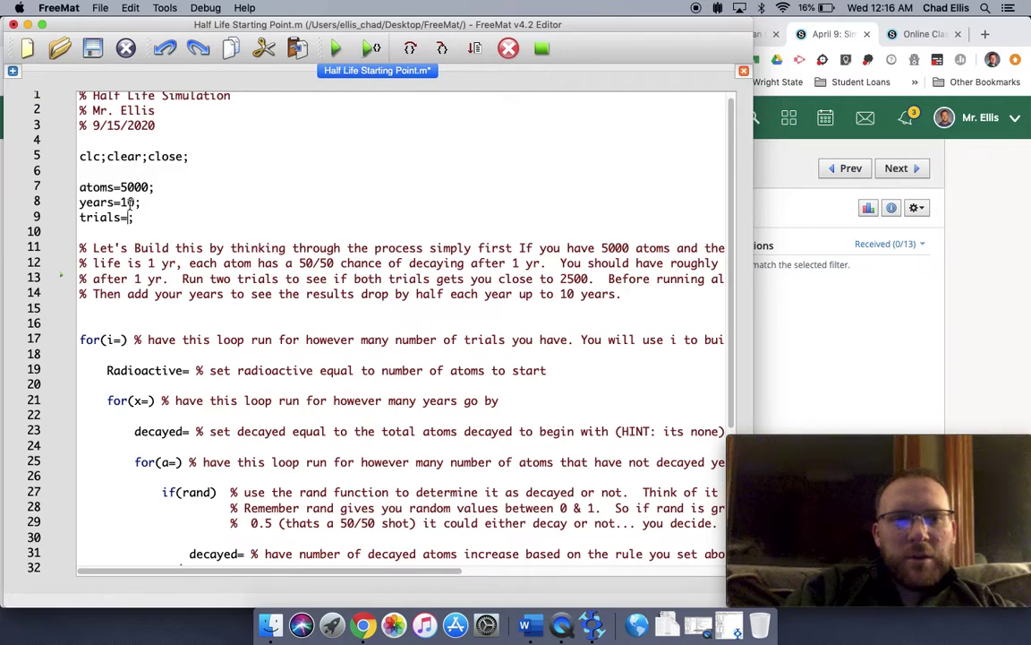
type("100")
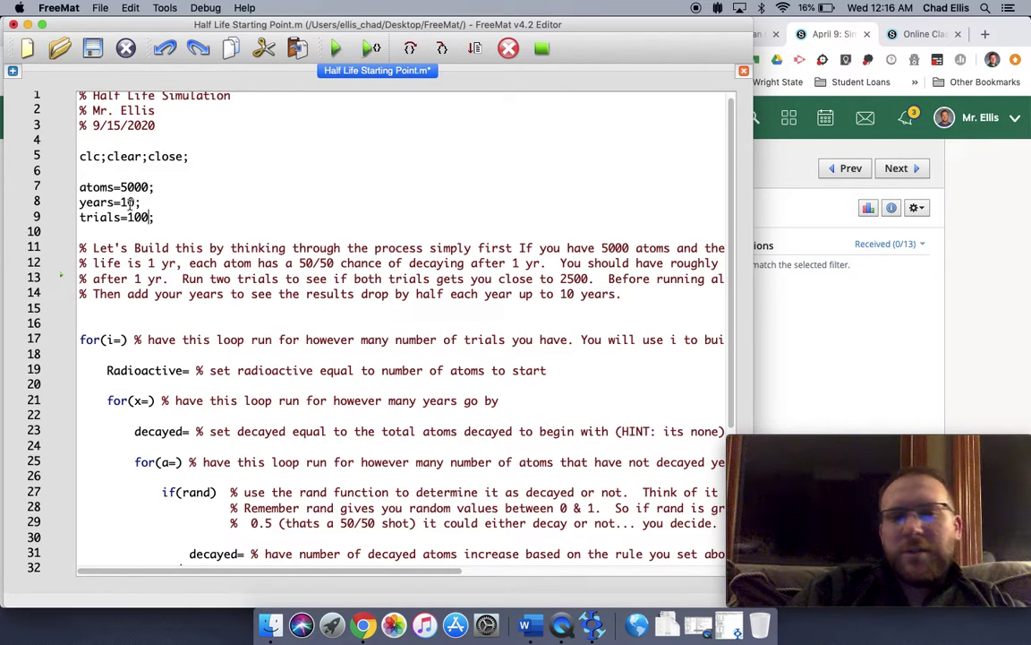
key("BackSpace")
key("BackSpace")
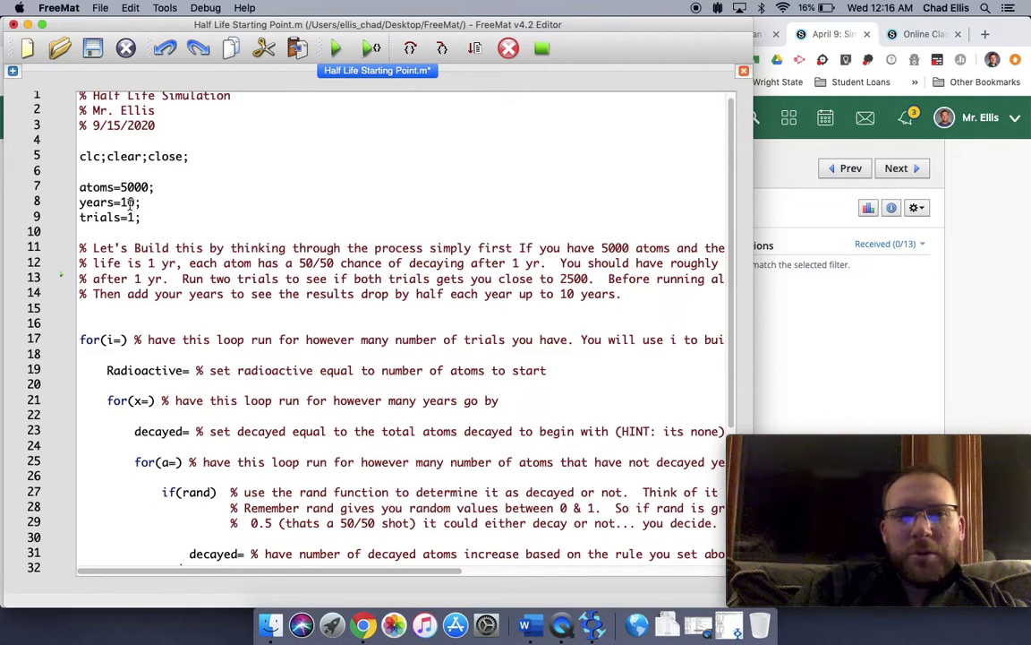
key("BackSpace")
type("2")
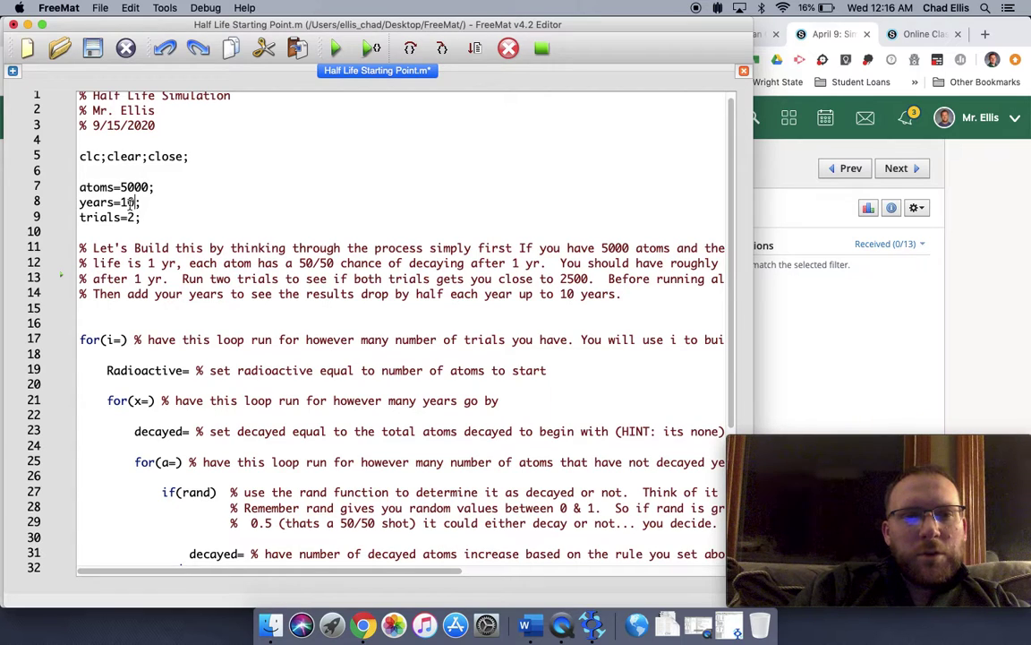
key("Up")
key("BackSpace")
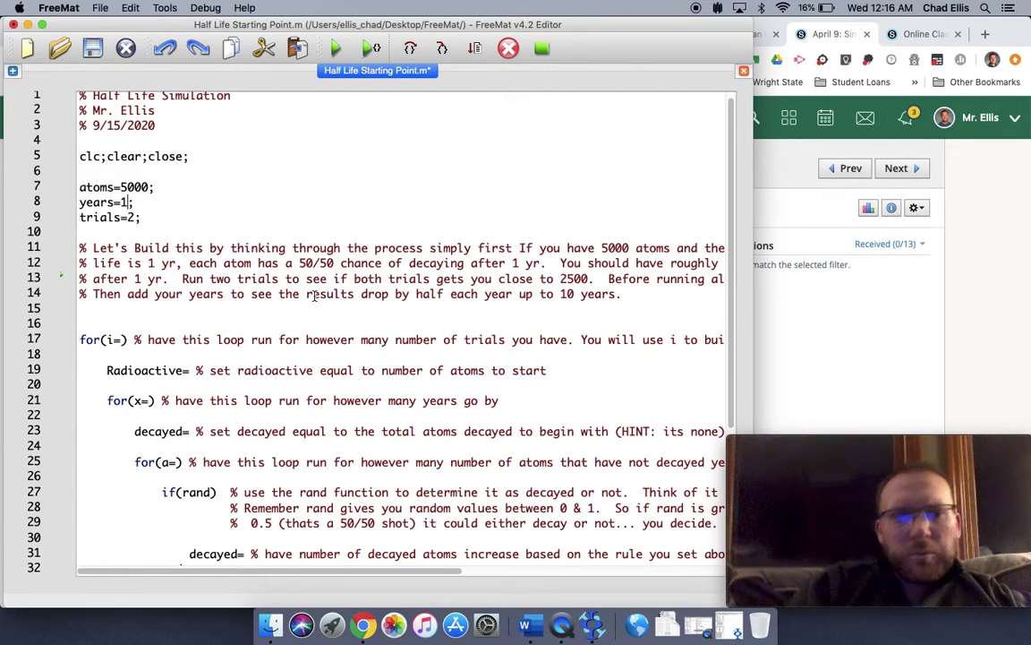
Step: Review the script's Radioactive= and years-loop blanks, then bring the Schoology assignment forward
scroll(94, 324, "down", 5)
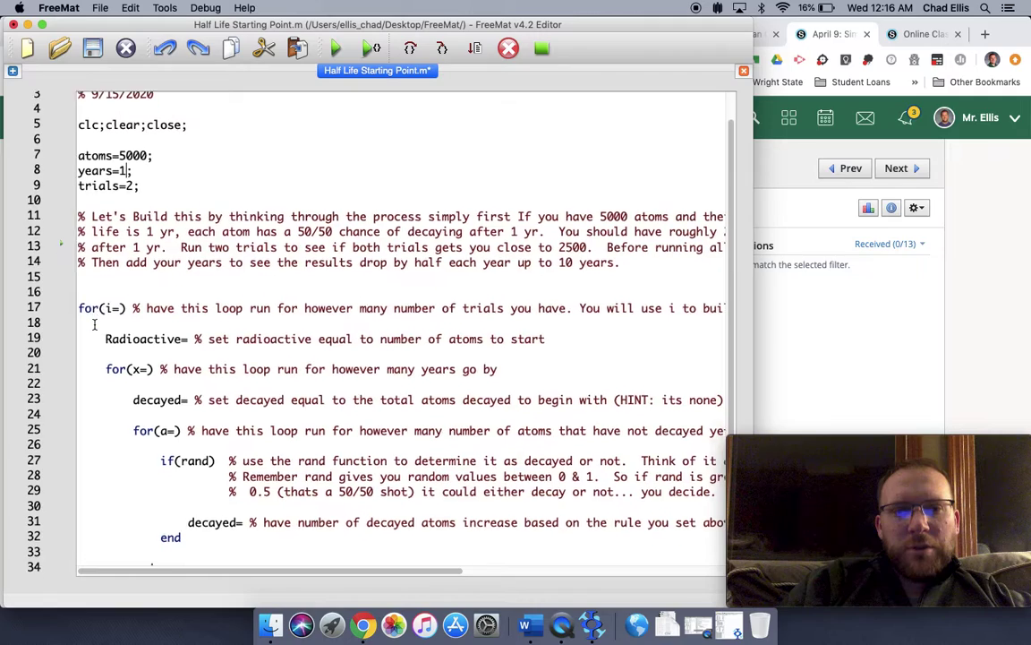
scroll(94, 324, "down", 3)
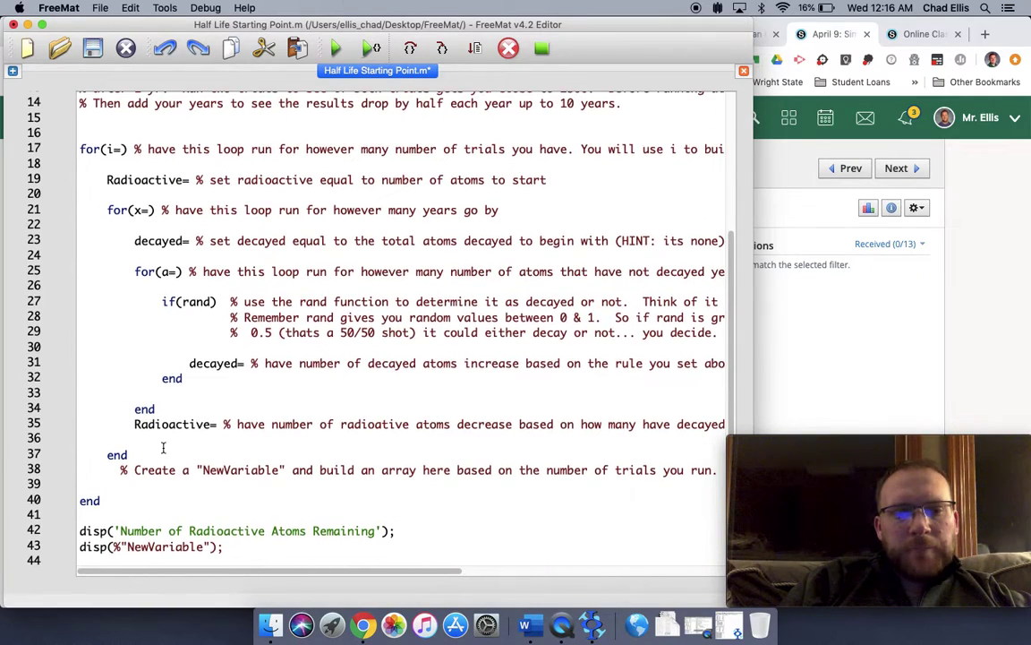
scroll(163, 447, "up", 1)
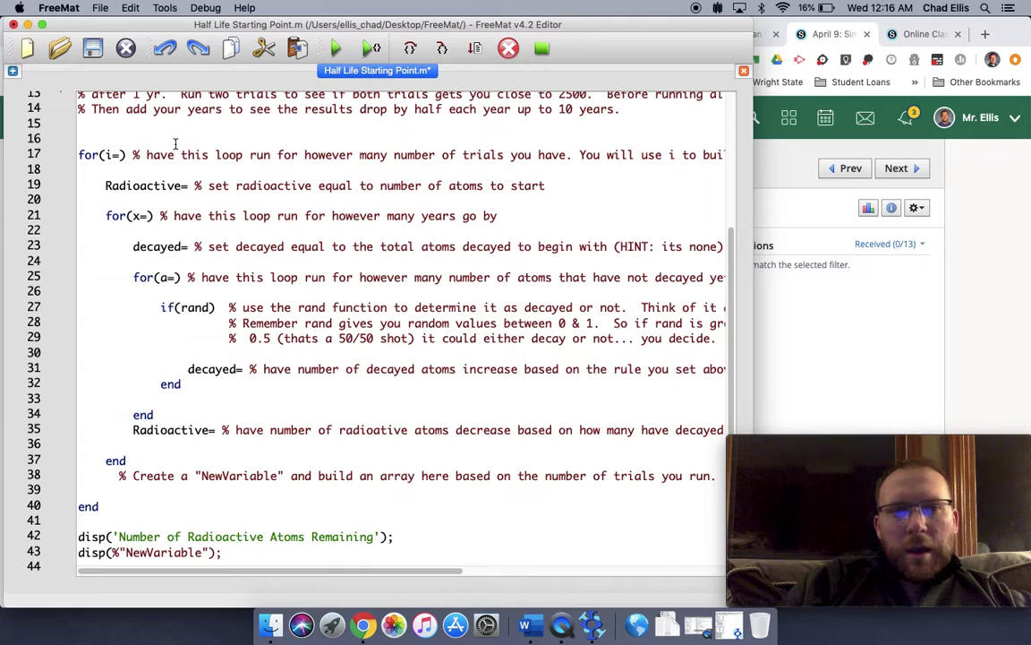
left_click(196, 186)
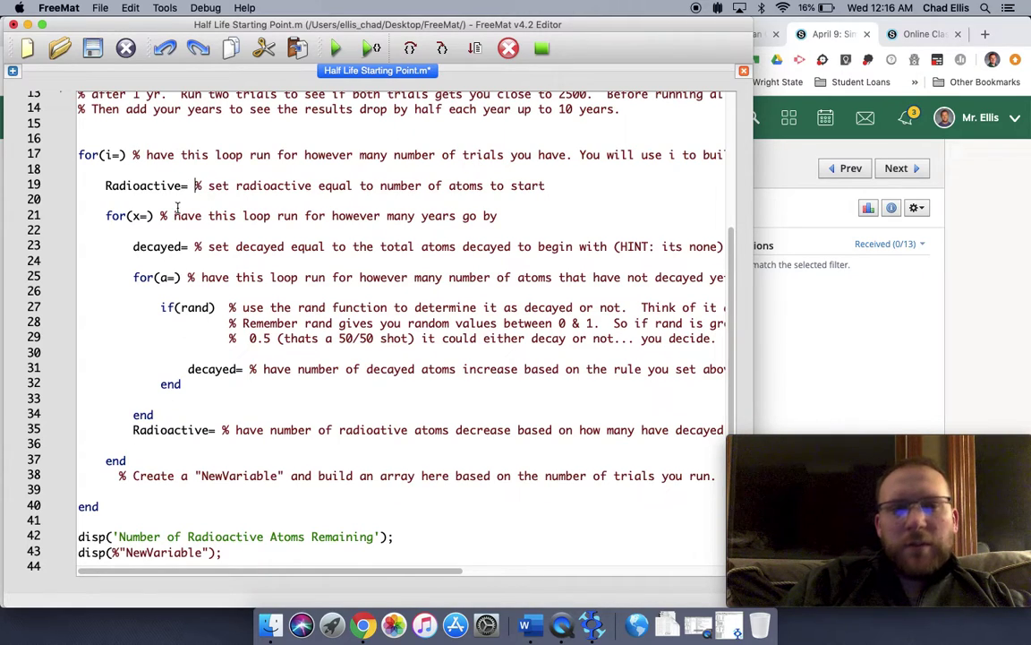
left_click(162, 215)
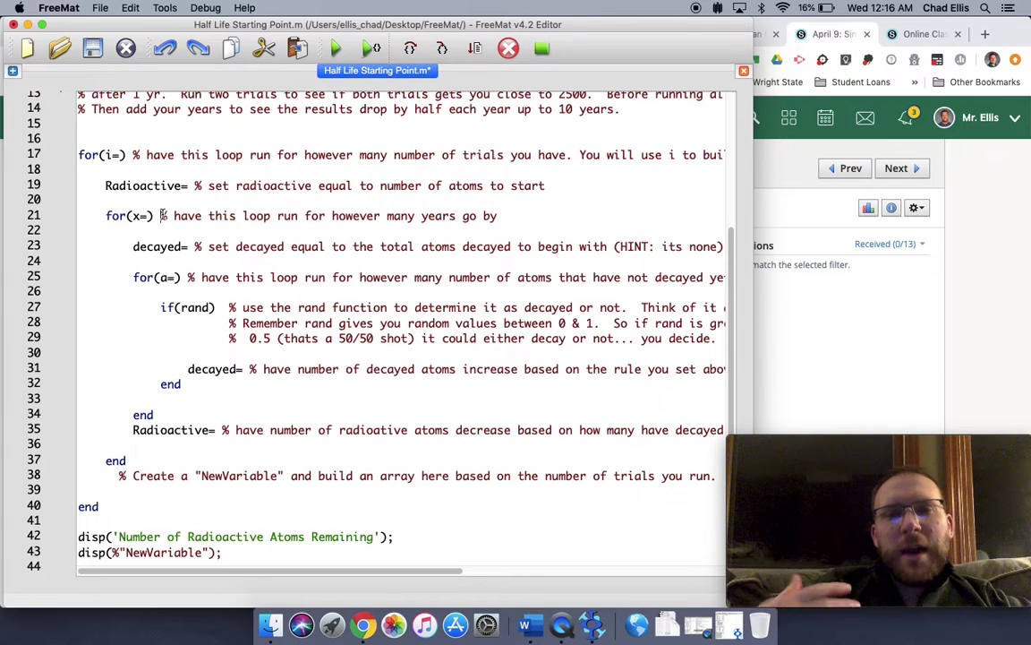
scroll(162, 215, "up", 4)
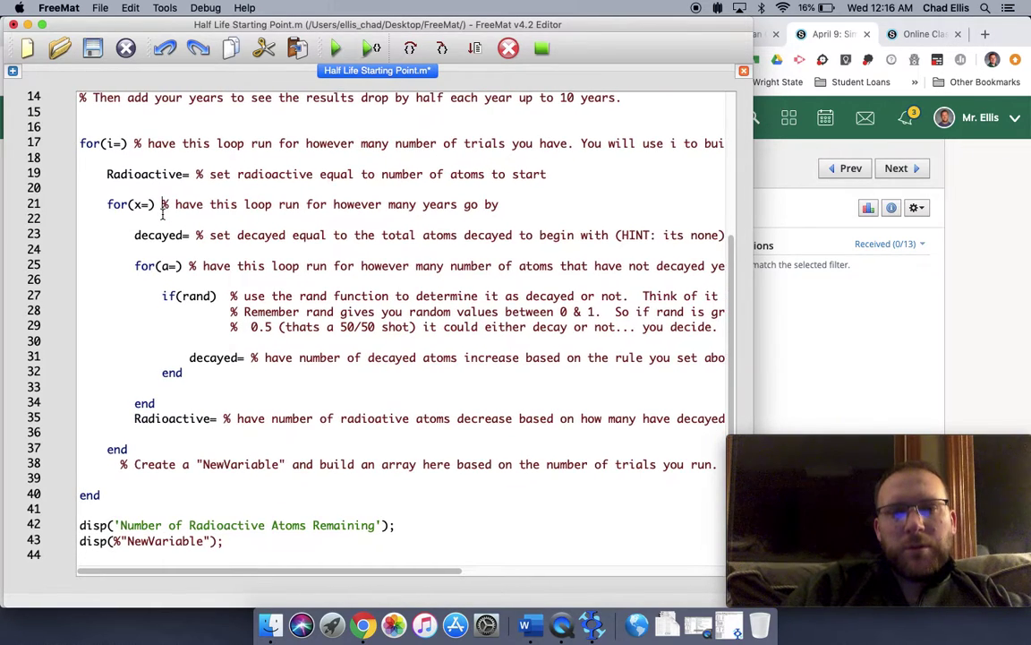
scroll(162, 215, "up", 3)
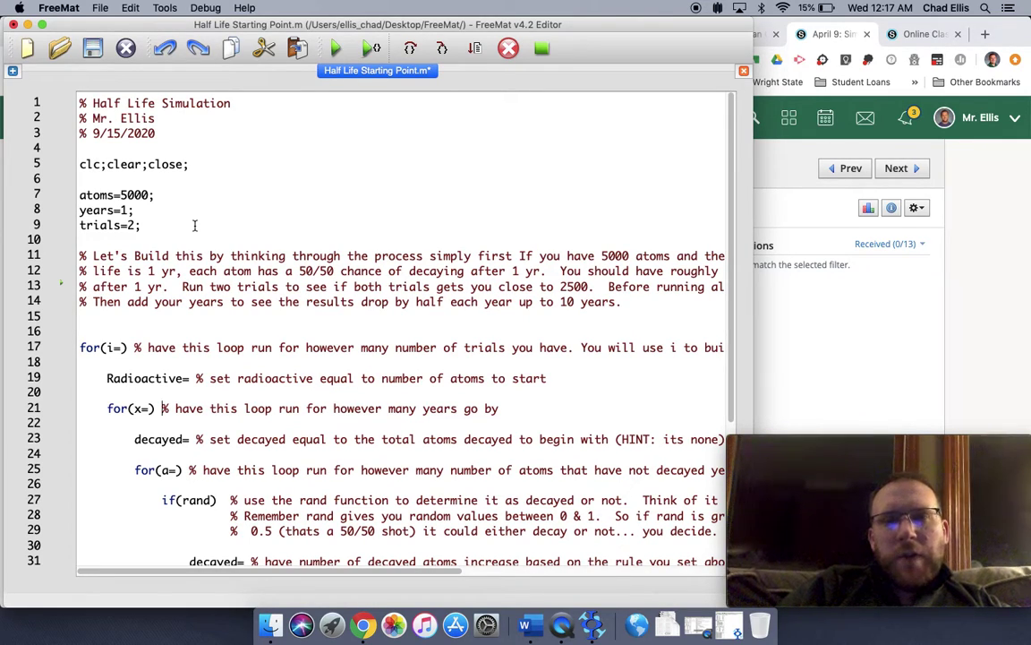
left_click(804, 340)
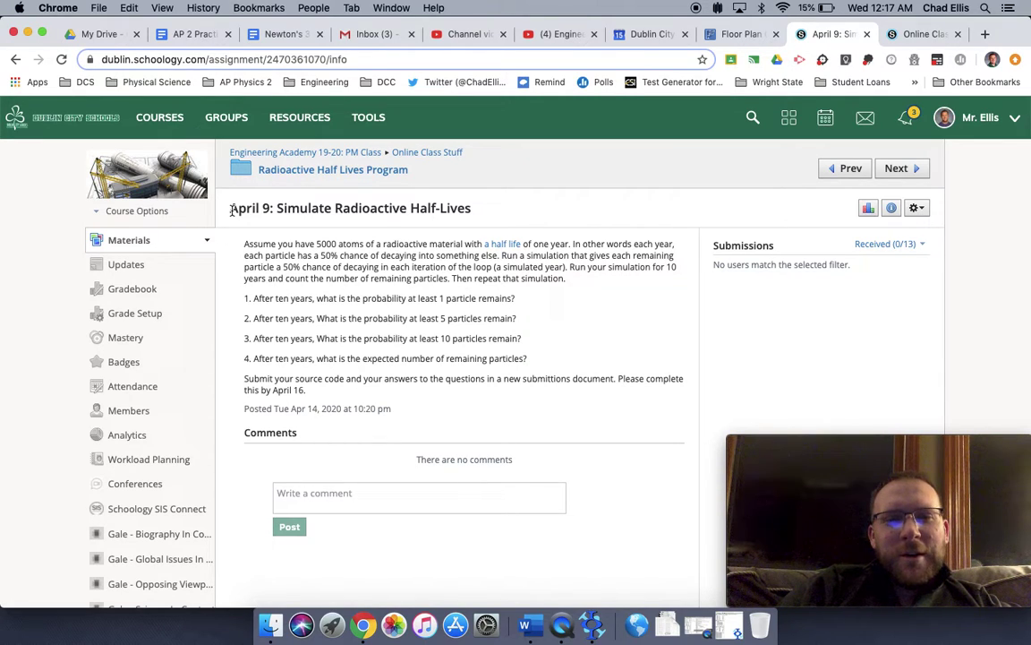
mouse_move(245, 243)
left_mouse_down()
mouse_move(368, 335)
mouse_move(281, 255)
mouse_move(242, 244)
left_mouse_up()
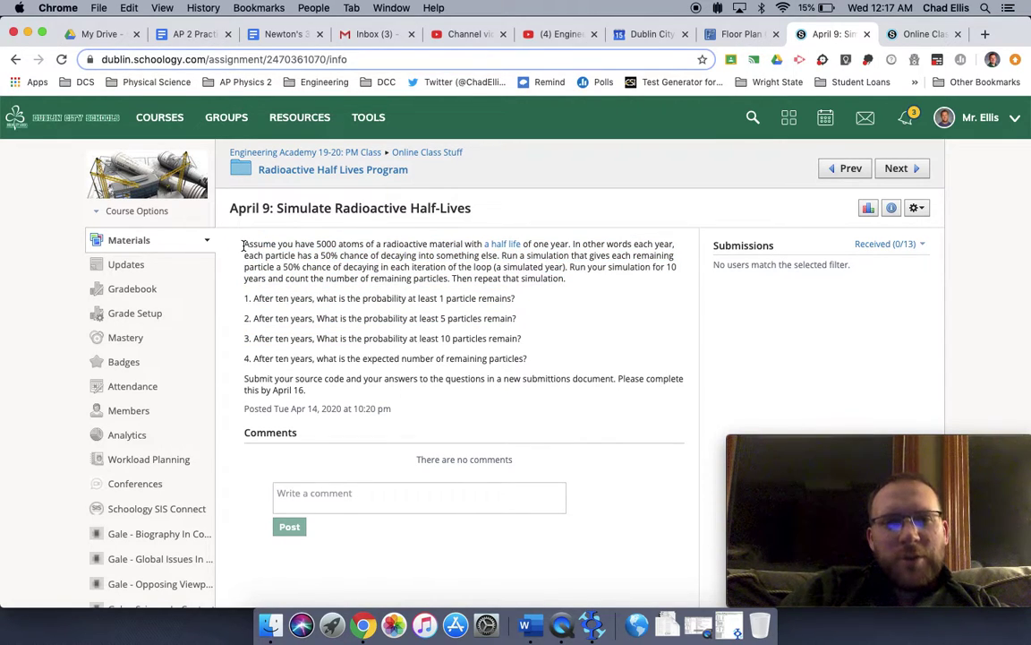